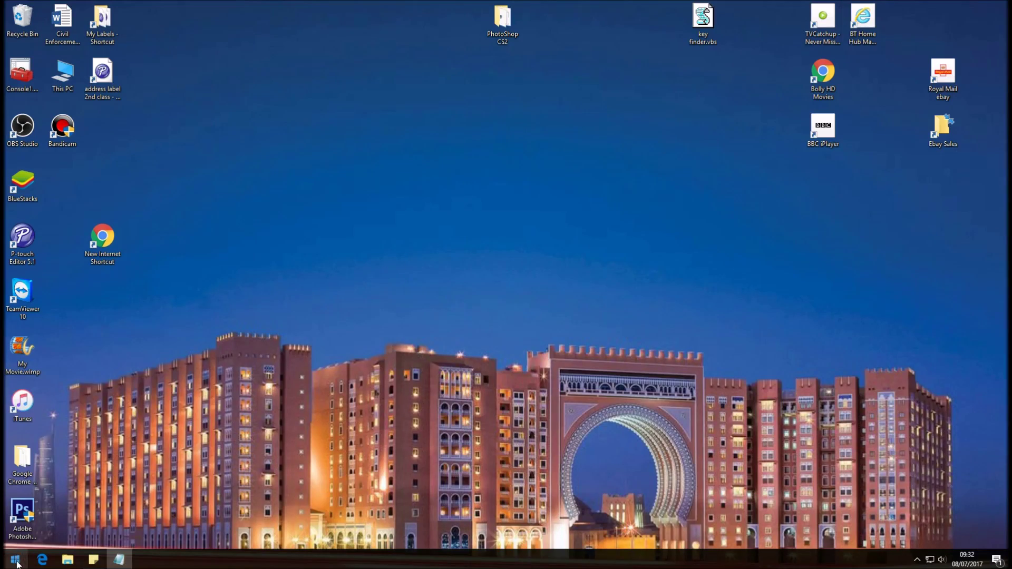
Step: Launch Google Chrome from Start and open the hub's wireless settings overview at 192.168.1.254
{"action": "left_click", "coordinate": [15, 560]}
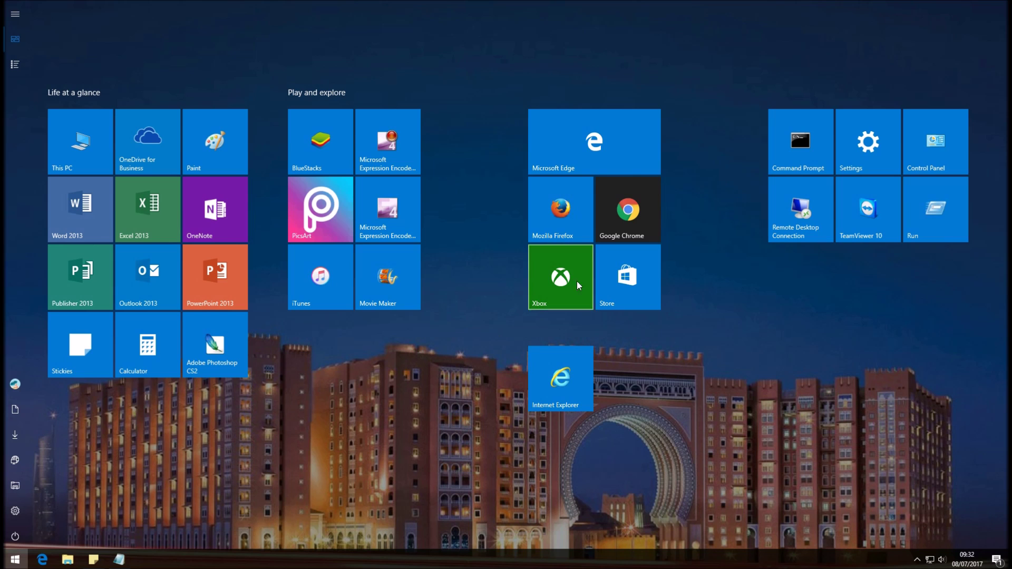
{"action": "left_click", "coordinate": [625, 219]}
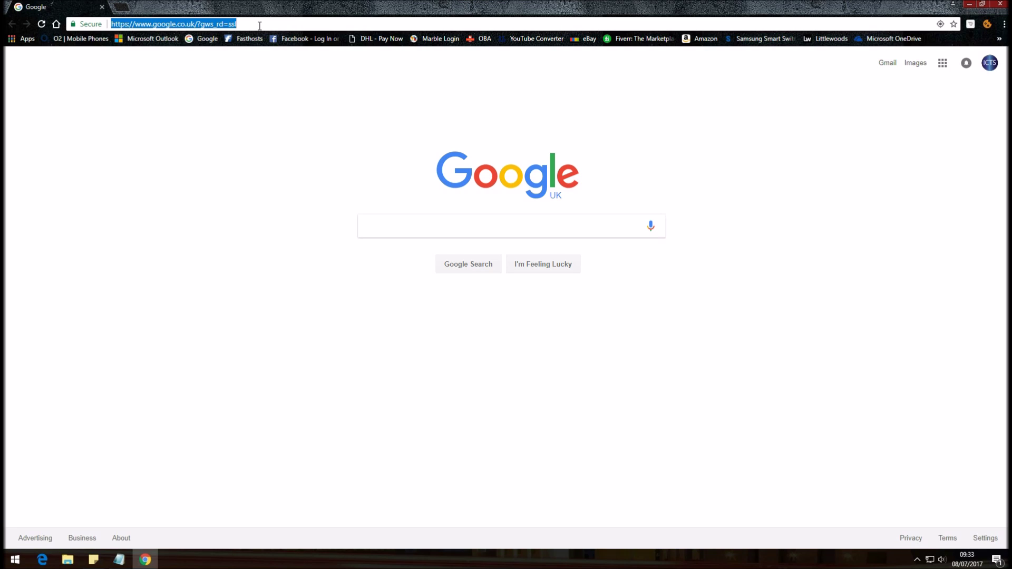
{"action": "type", "text": "192.168."}
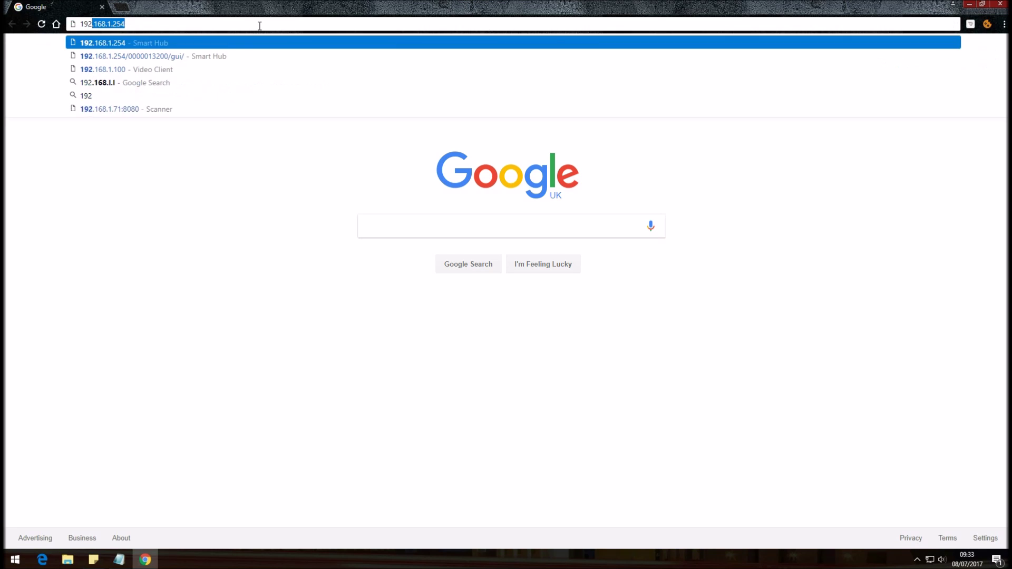
{"action": "type", "text": "1.254/0000013200/gui/#/main/"}
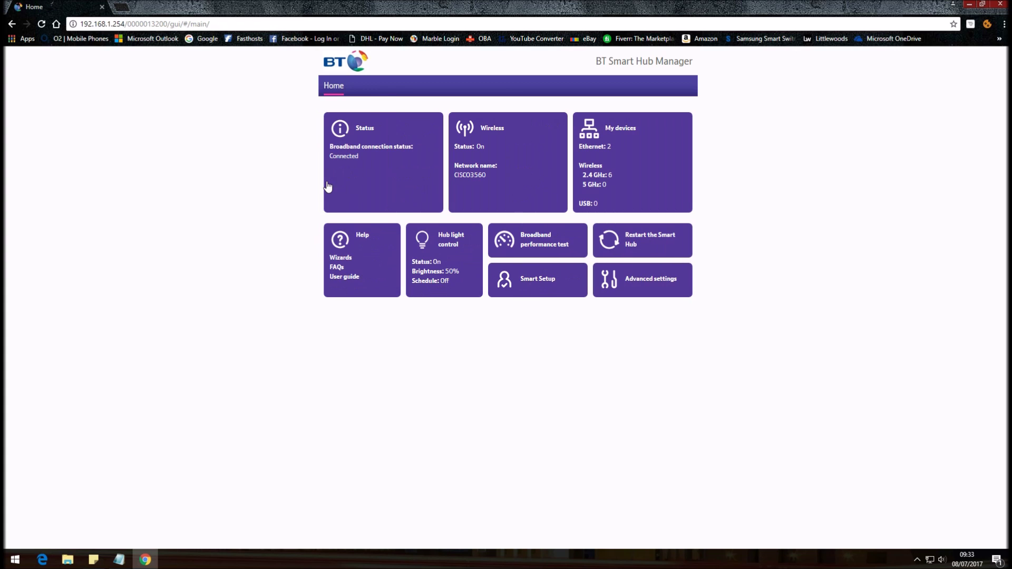
{"action": "left_click", "coordinate": [495, 139]}
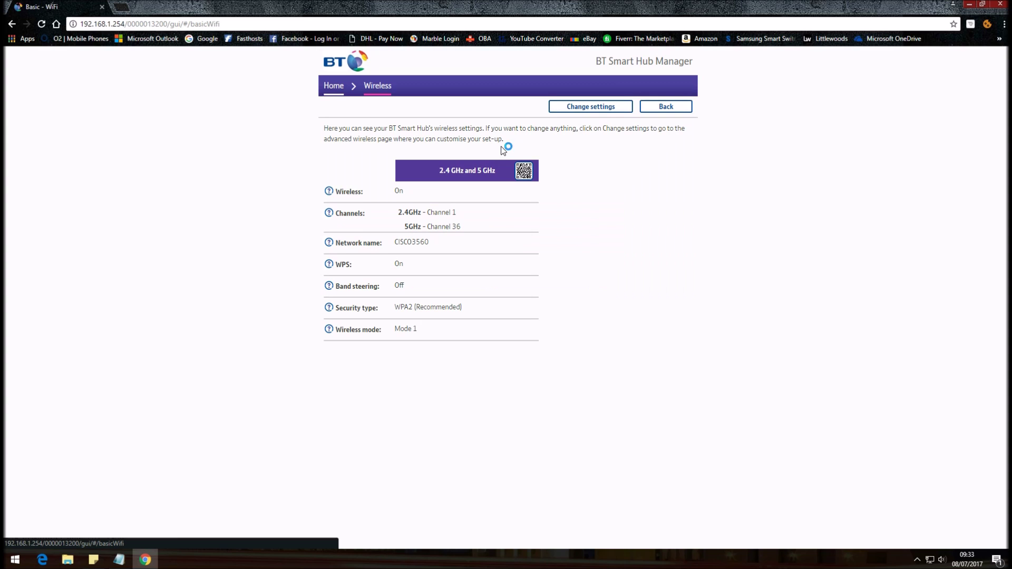
Step: Go from Change settings through Help to the Password override form, with Chrome snapped left
{"action": "left_click", "coordinate": [586, 108]}
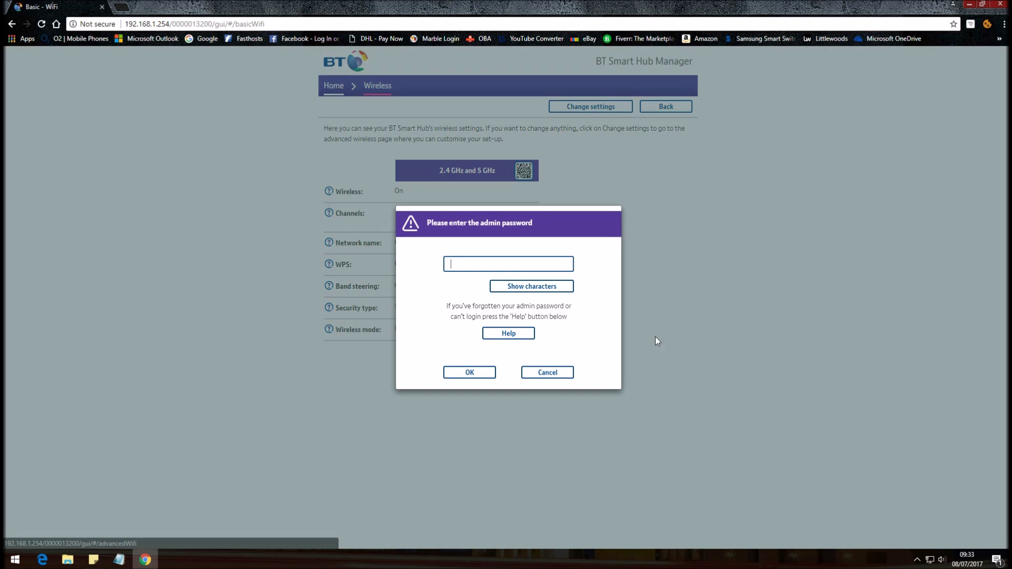
{"action": "left_click", "coordinate": [511, 336]}
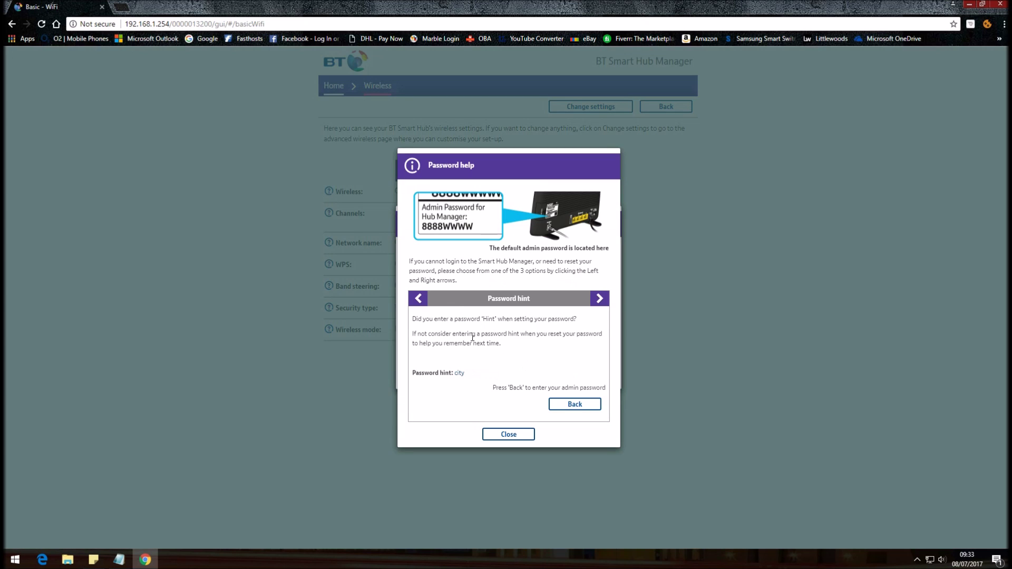
{"action": "left_click", "coordinate": [600, 299]}
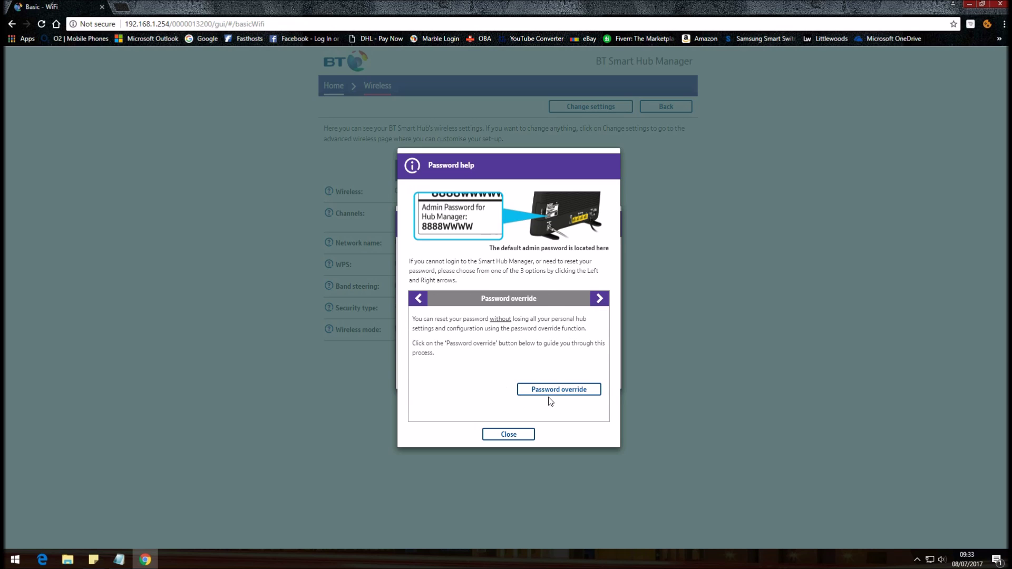
{"action": "left_click", "coordinate": [559, 390]}
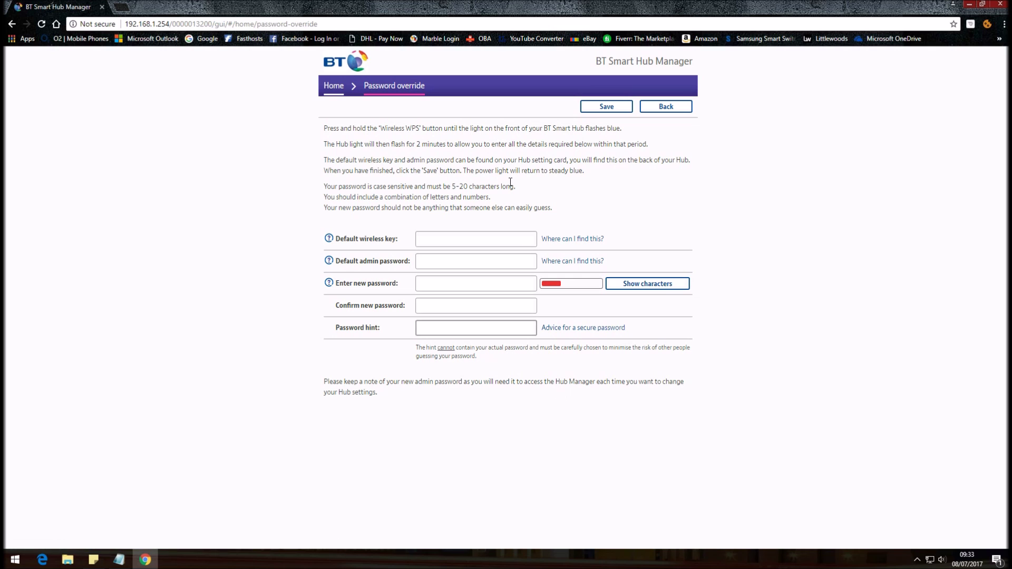
{"action": "key", "text": "super+Left"}
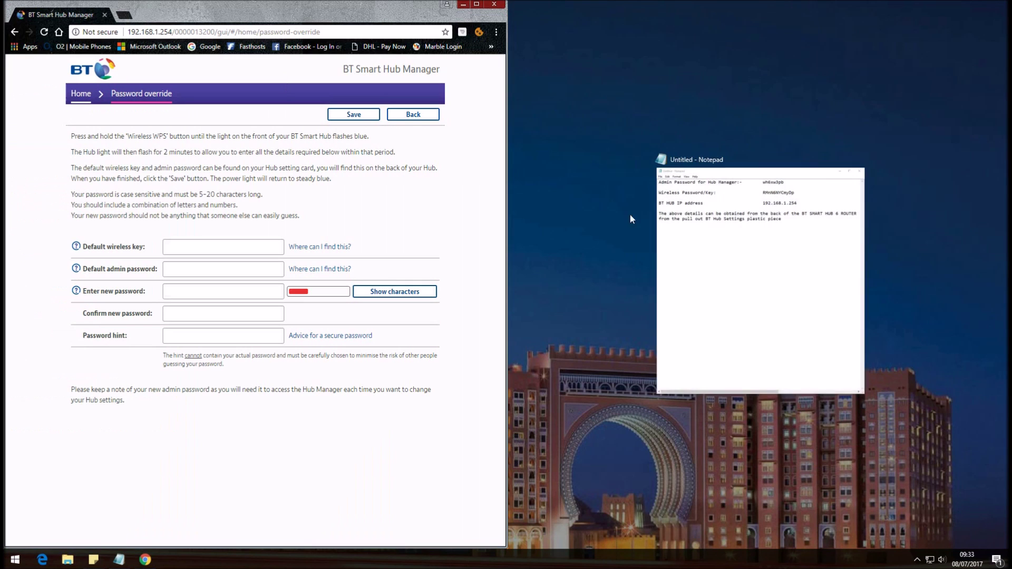
{"action": "left_click", "coordinate": [822, 310]}
{"action": "left_click", "coordinate": [192, 252]}
{"action": "left_click", "coordinate": [192, 252]}
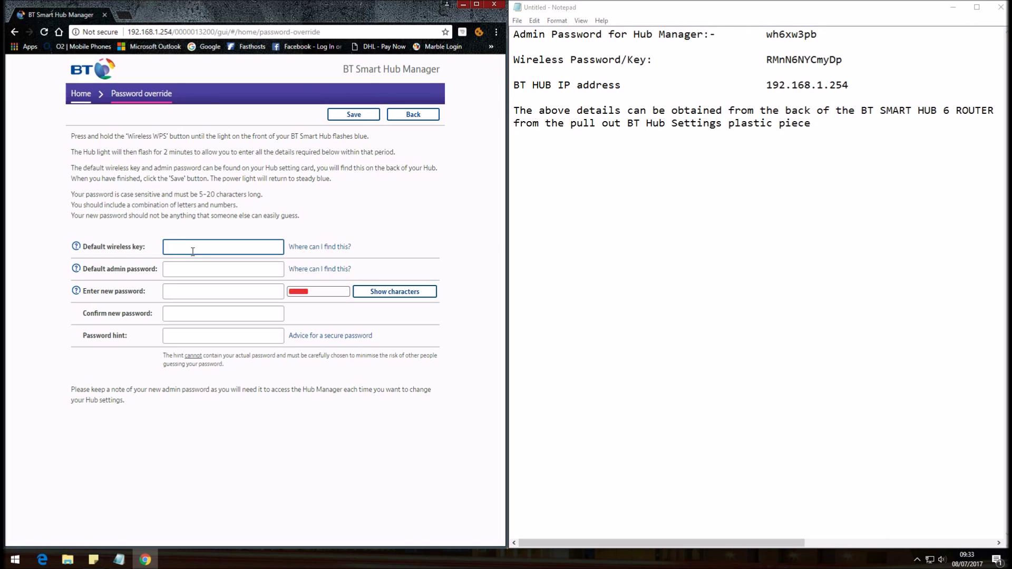
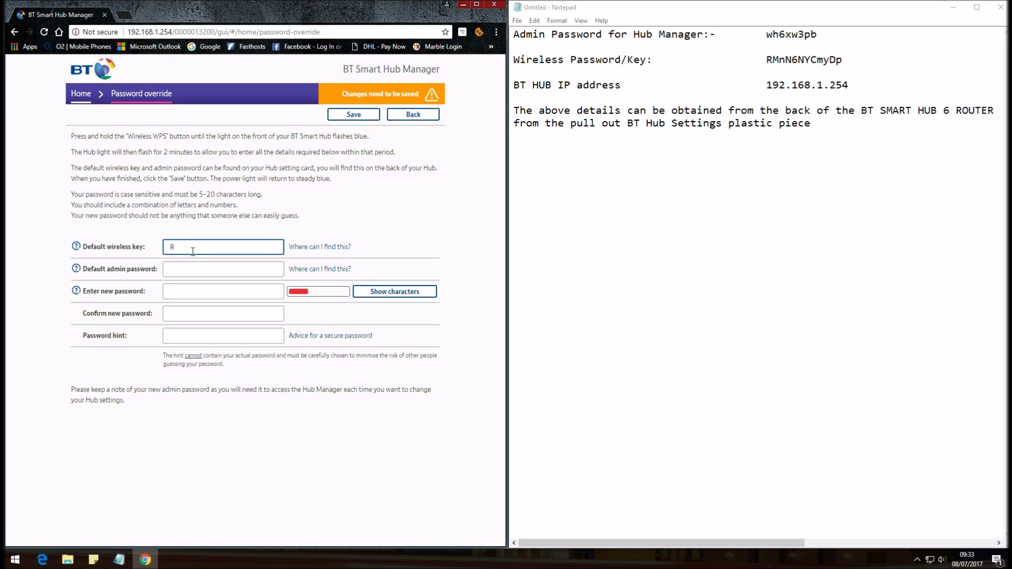
{"action": "left_click", "coordinate": [181, 269]}
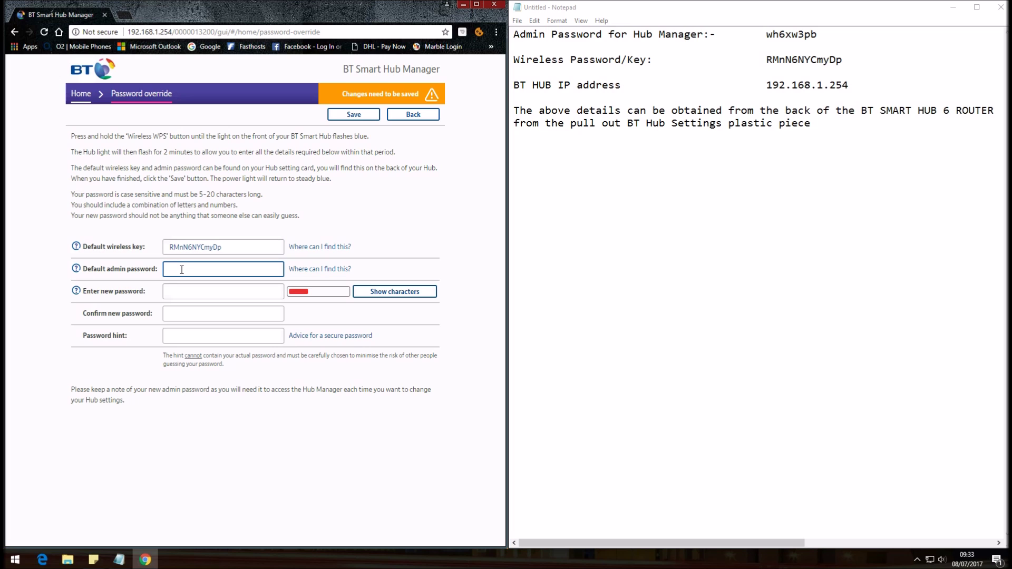
{"action": "left_click", "coordinate": [169, 294]}
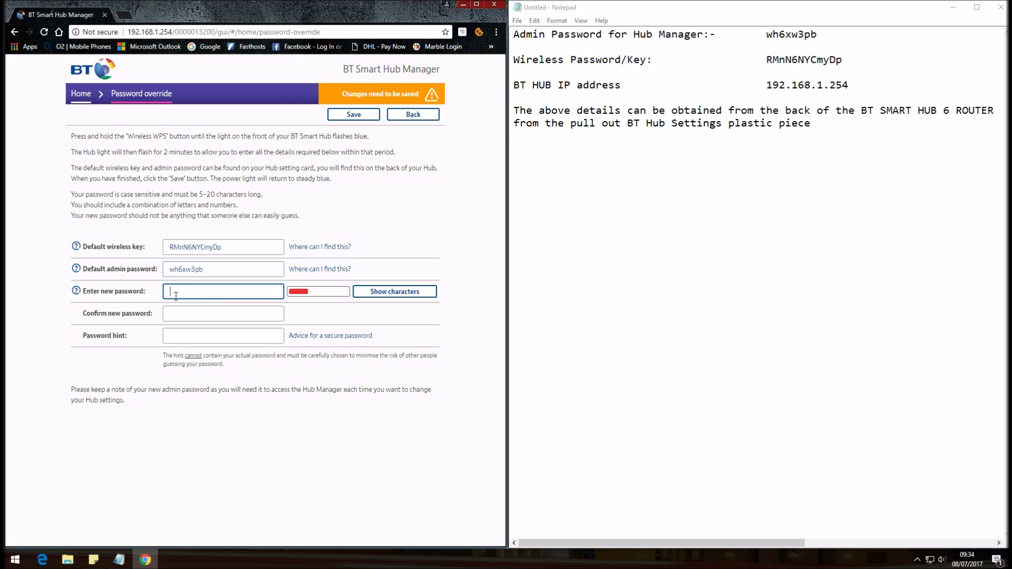
{"action": "type", "text": "**********"}
Step: Enter and confirm the new admin password, add the hint 'city', and save the form
{"action": "left_click", "coordinate": [176, 312]}
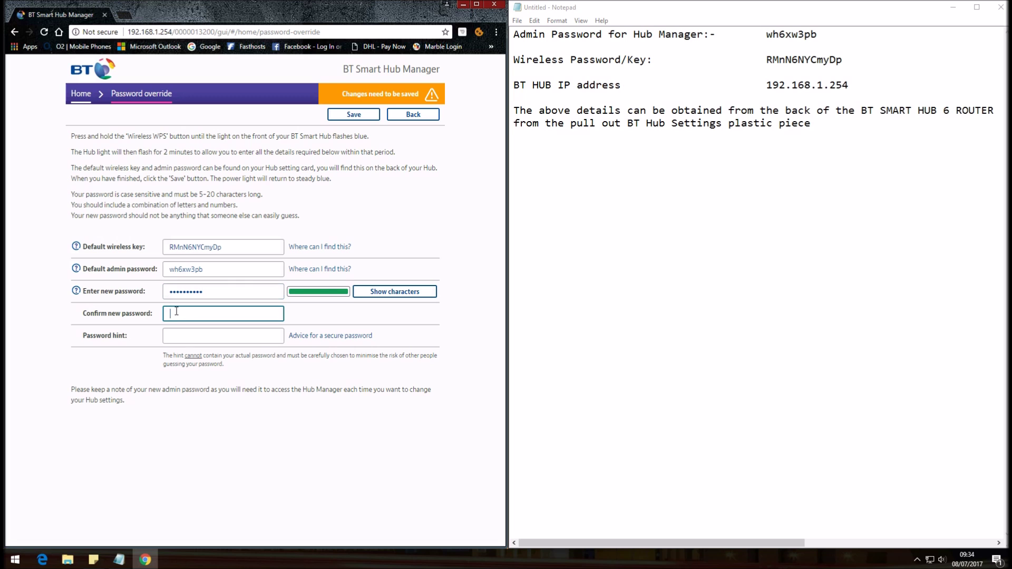
{"action": "type", "text": "*****"}
{"action": "type", "text": "****"}
{"action": "left_click", "coordinate": [182, 334]}
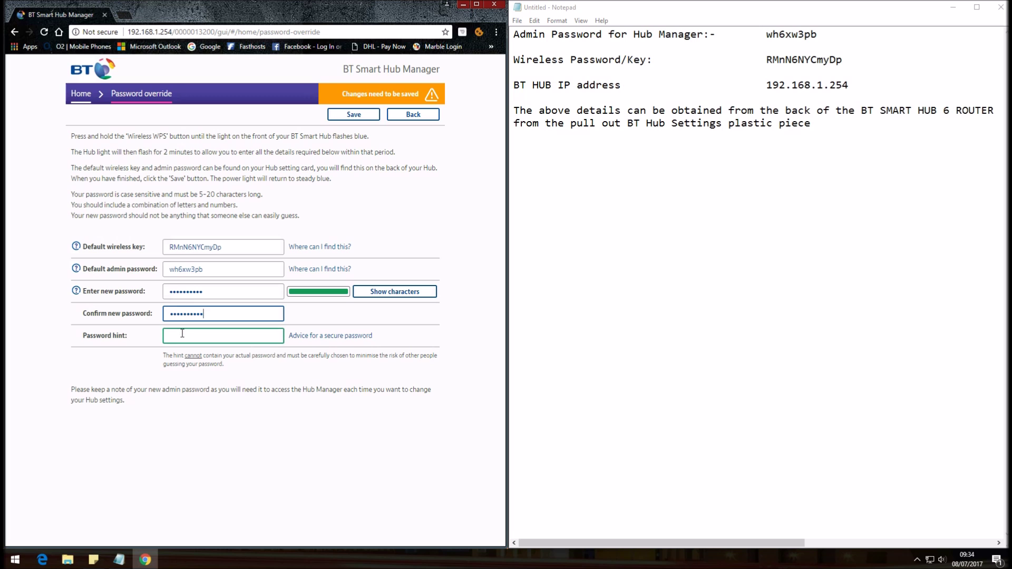
{"action": "type", "text": "it"}
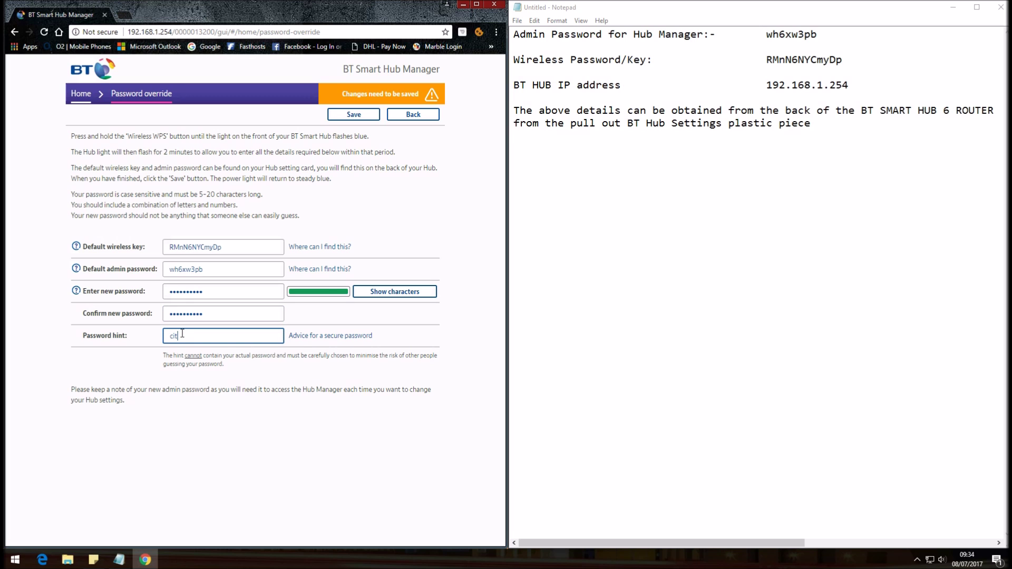
{"action": "type", "text": "y"}
{"action": "left_click", "coordinate": [353, 118]}
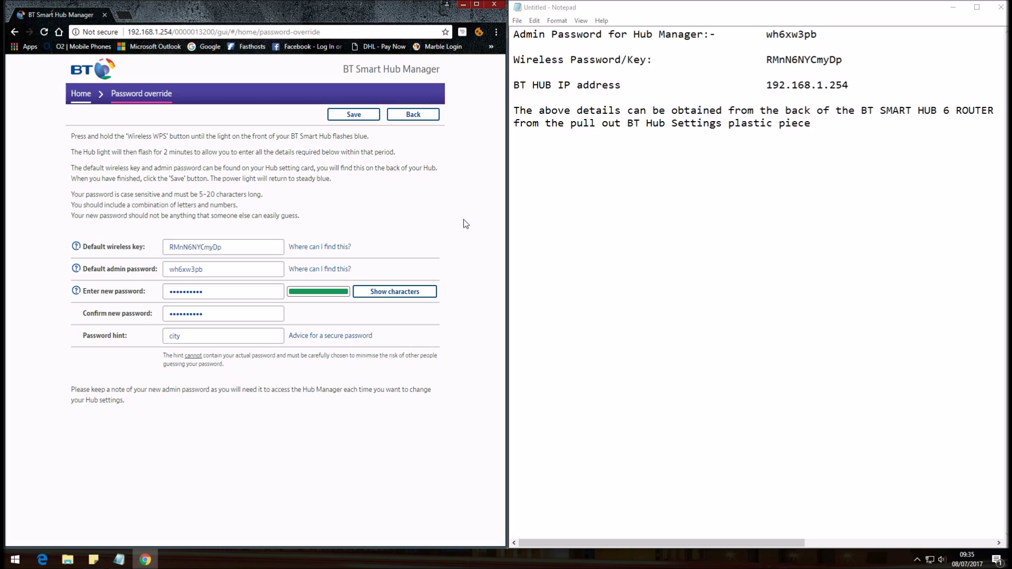
Step: Close Chrome, centre the Notepad credentials note, and close it to bring up the save prompt
{"action": "left_click", "coordinate": [495, 6]}
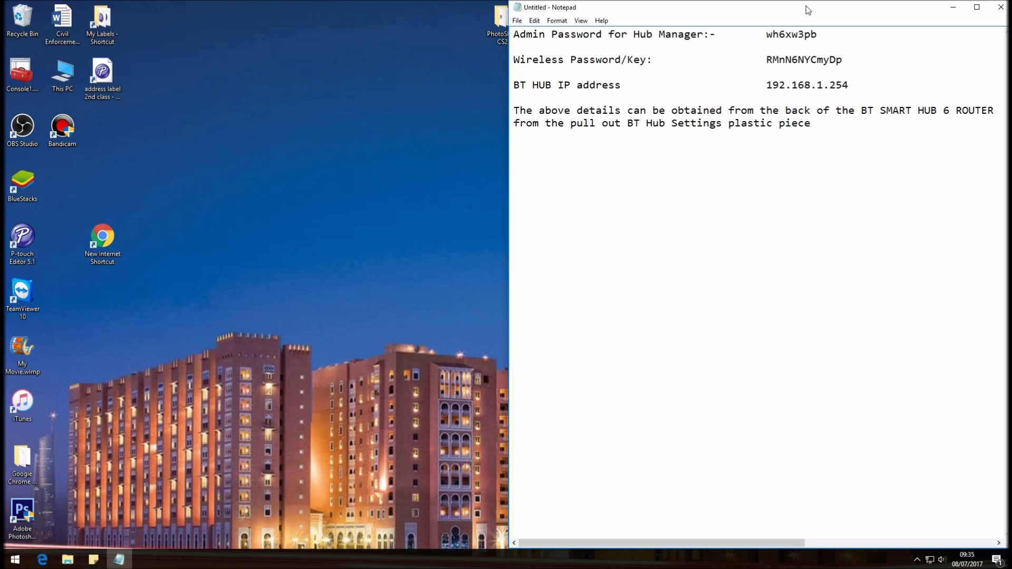
{"action": "left_click_drag", "start_coordinate": [806, 5], "coordinate": [529, 78]}
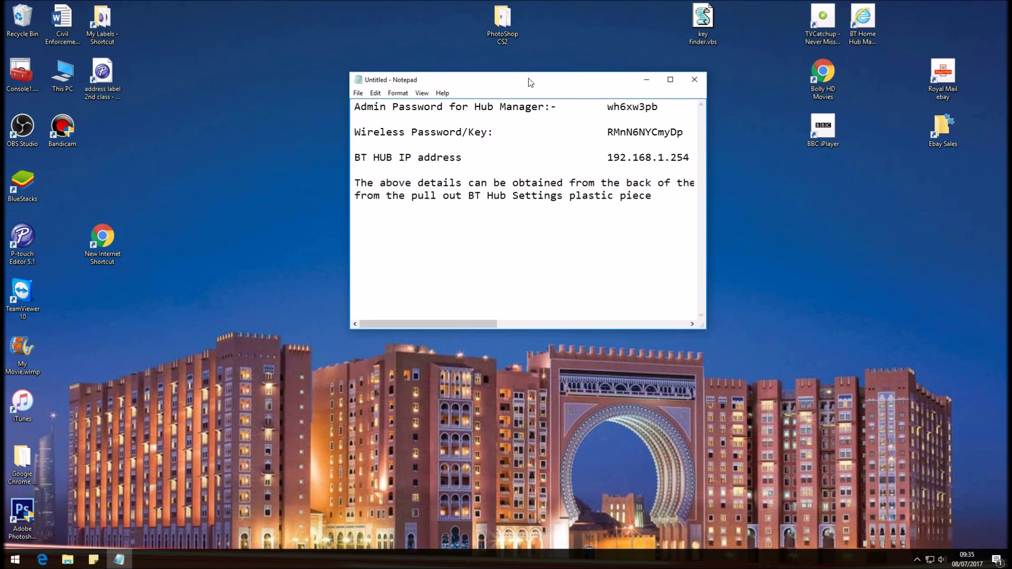
{"action": "left_click", "coordinate": [695, 81]}
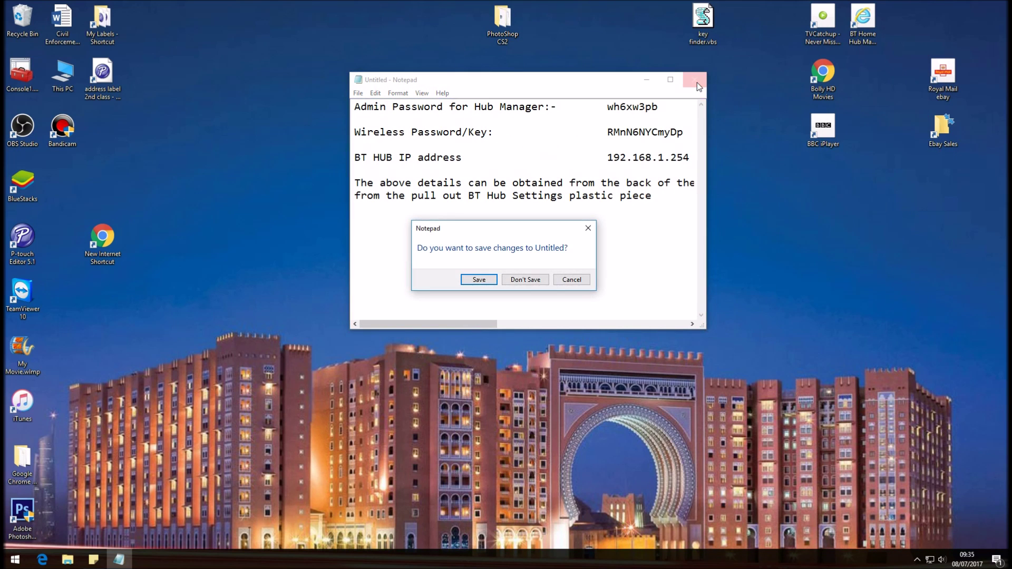